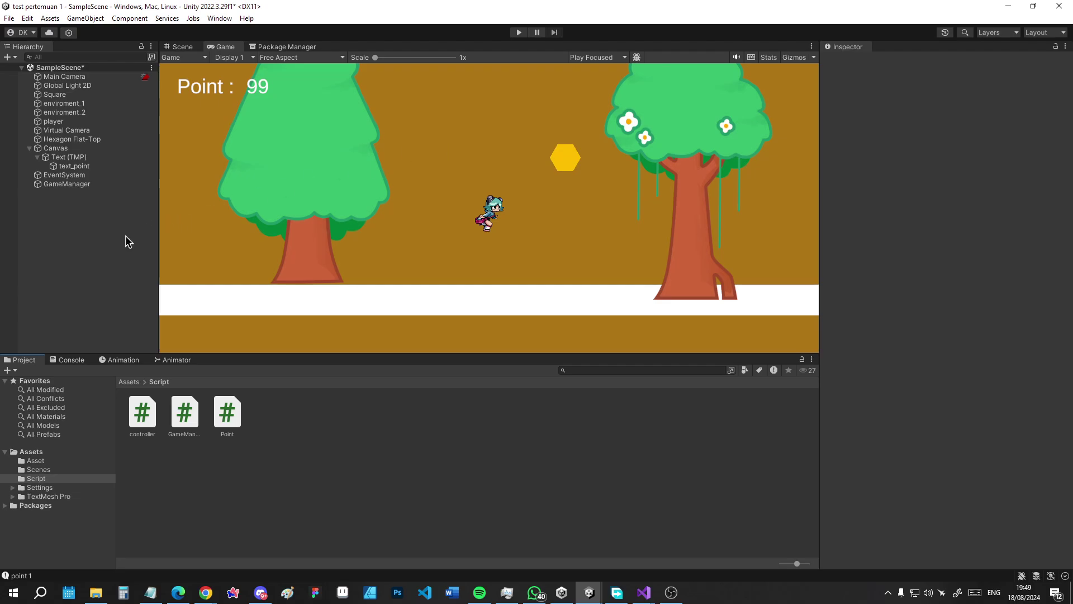
# - Select Hexagon Flat-Top to show its trigger collider and Point script in the Inspector
pyautogui.click(67, 139)
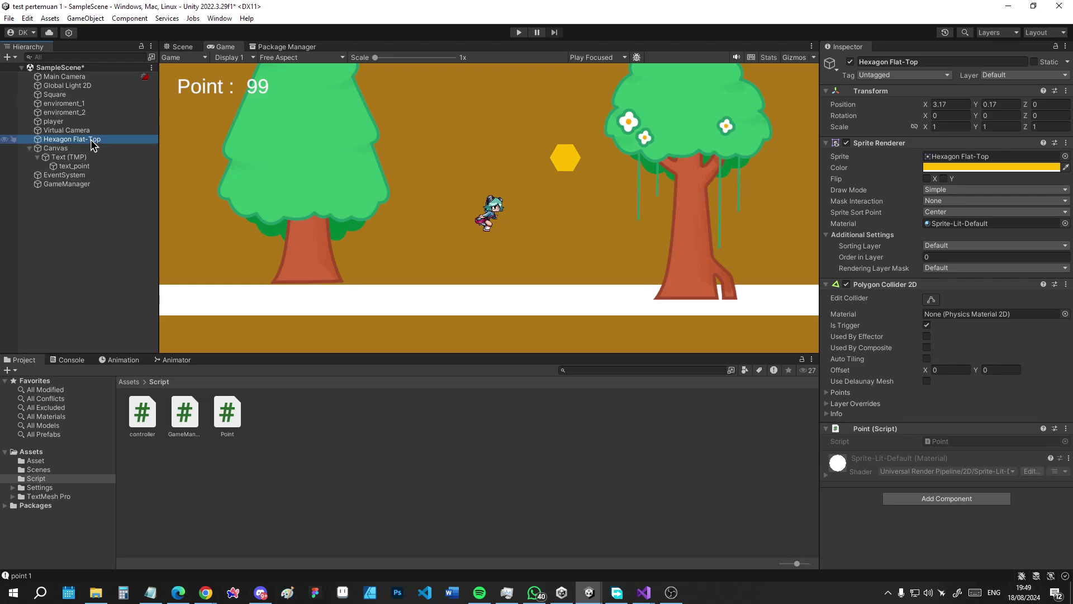
# - Rename the Hexagon Flat-Top object to ob_point, correcting the name in the Inspector
pyautogui.click(90, 139)
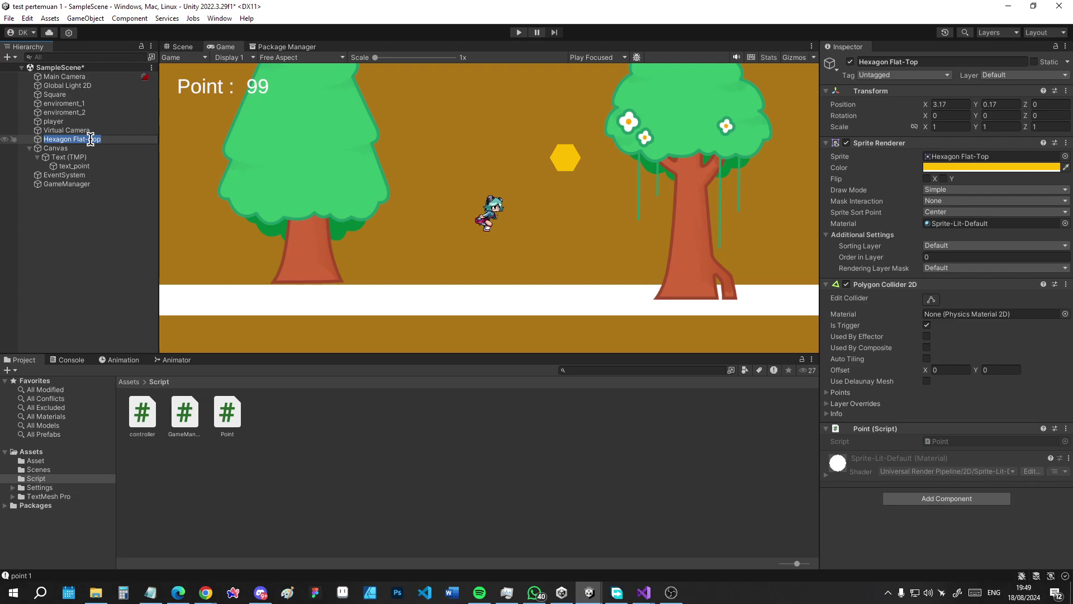
pyautogui.write('obt_poi')
pyautogui.write('nt')
pyautogui.press('Return')
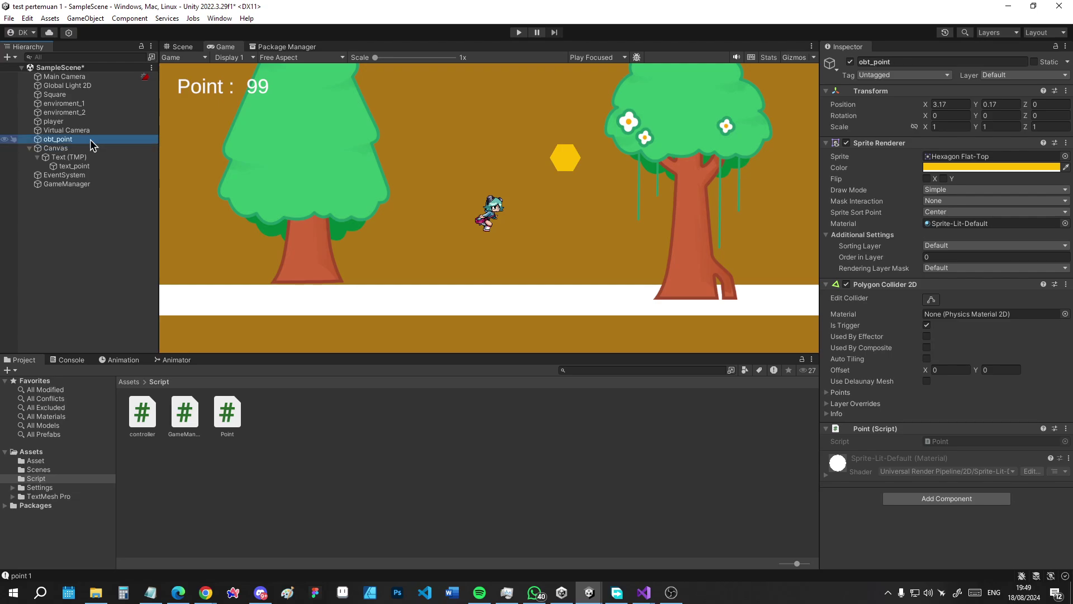
pyautogui.click(870, 61)
pyautogui.write('j')
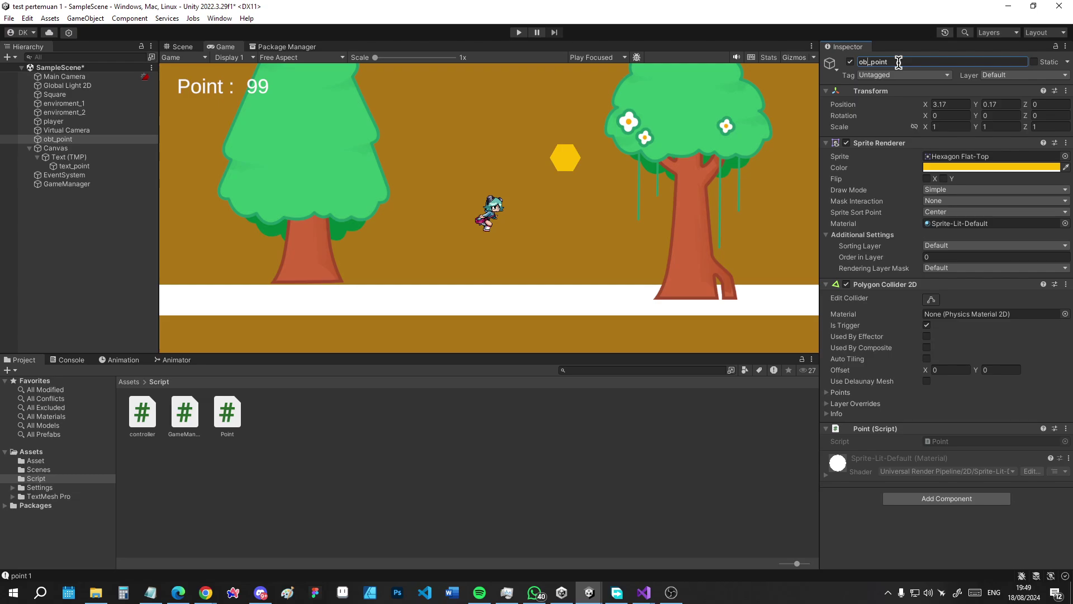
pyautogui.click(146, 209)
pyautogui.click(67, 139)
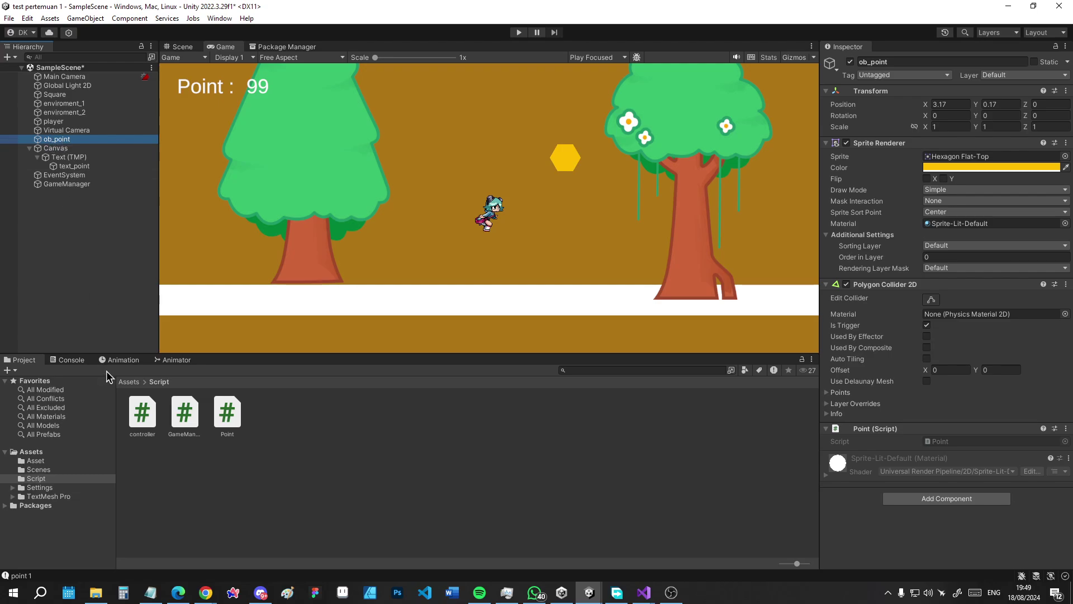
# - Drag ob_point into the project's Asset folder to save it as a prefab
pyautogui.click(36, 460)
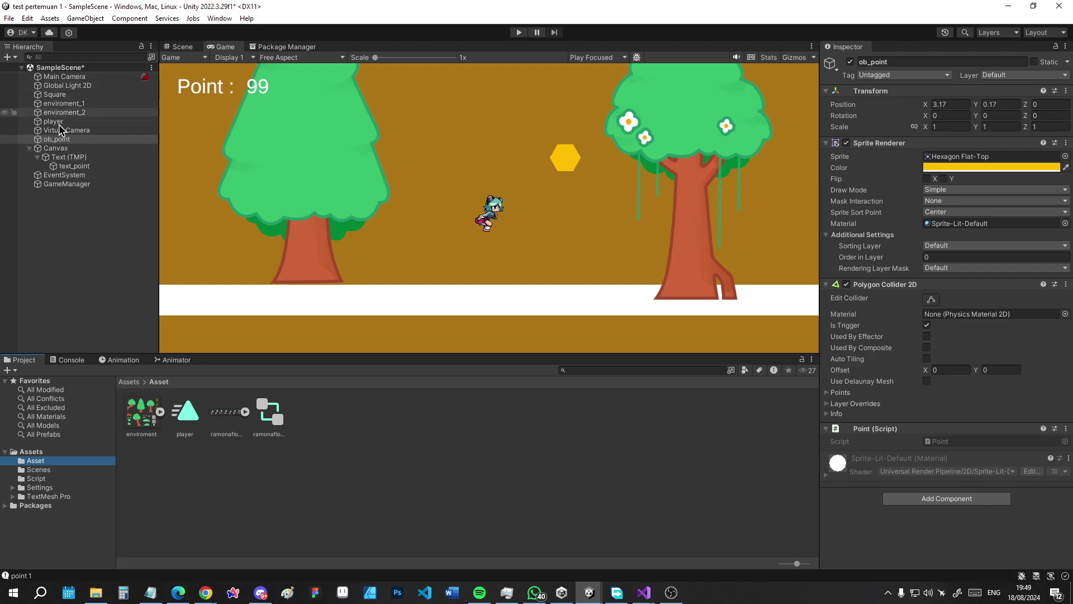
pyautogui.moveTo(54, 142); pyautogui.dragTo(367, 472)
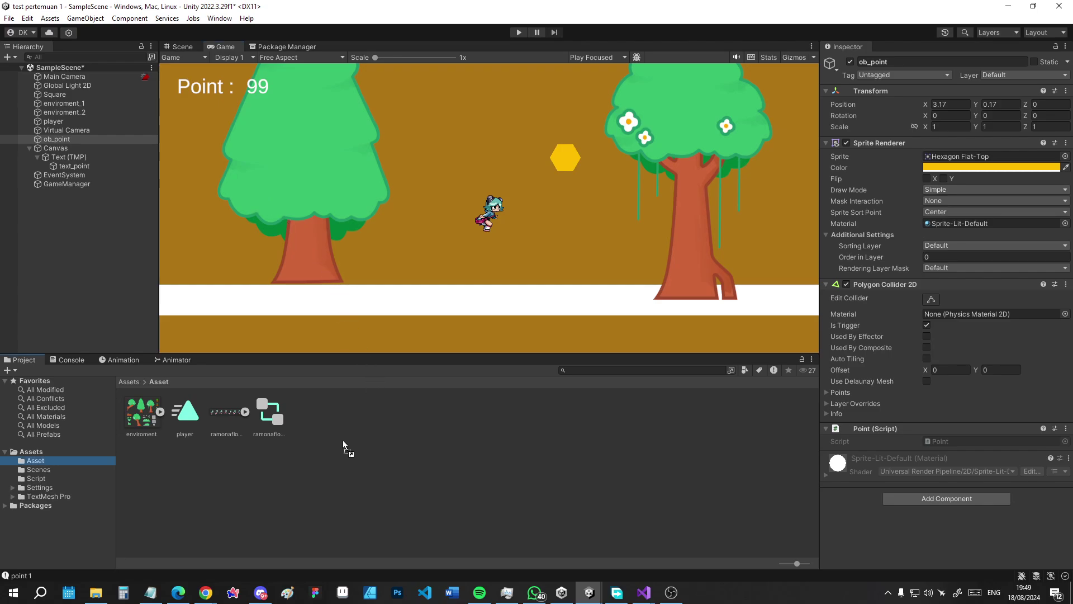
pyautogui.moveTo(343, 439); pyautogui.dragTo(343, 439)
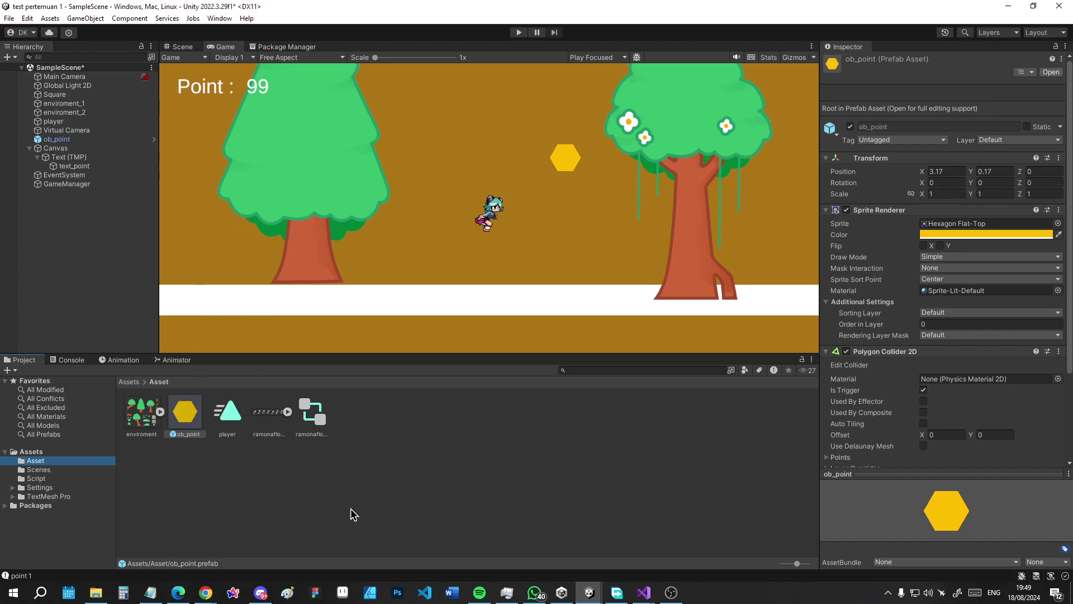
# - Inspect the new ob_point prefab and confirm the scene's ob_point is linked to it
pyautogui.click(416, 509)
pyautogui.click(187, 412)
pyautogui.click(431, 429)
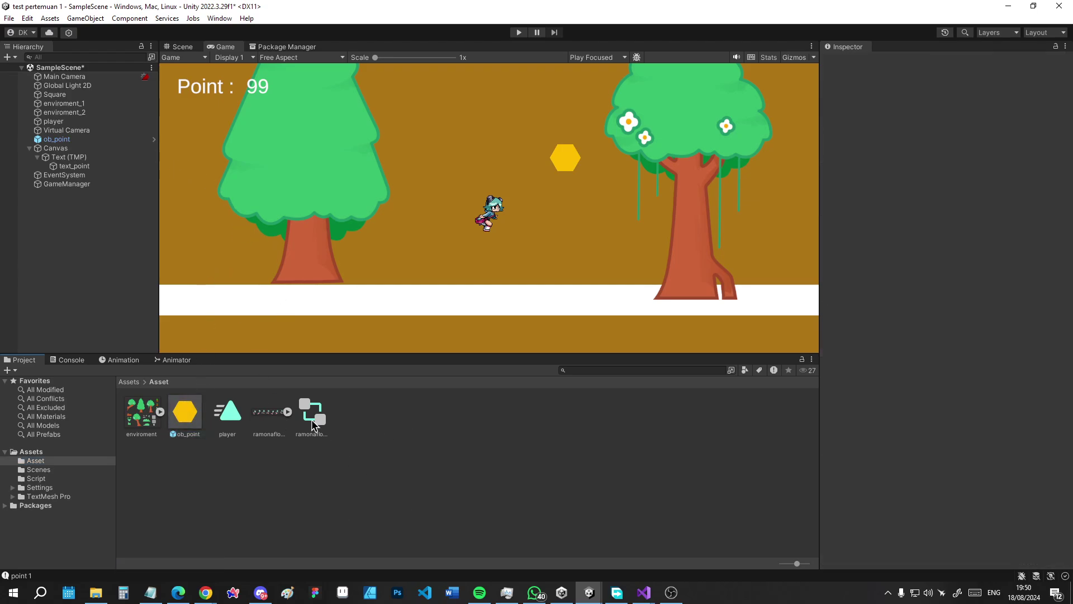
pyautogui.click(72, 139)
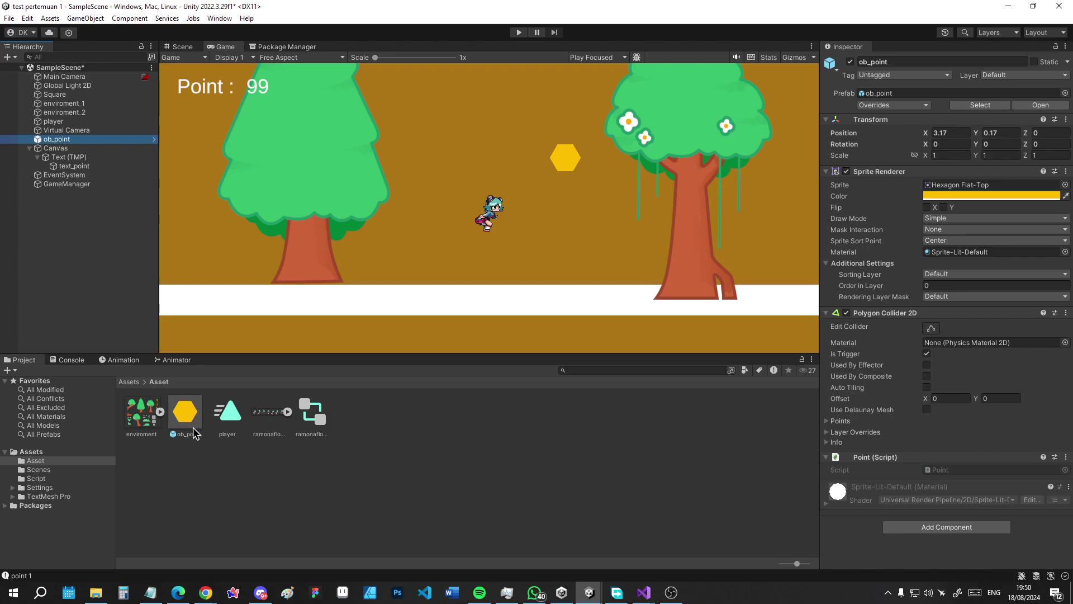
pyautogui.click(433, 461)
pyautogui.moveTo(184, 423); pyautogui.dragTo(192, 415)
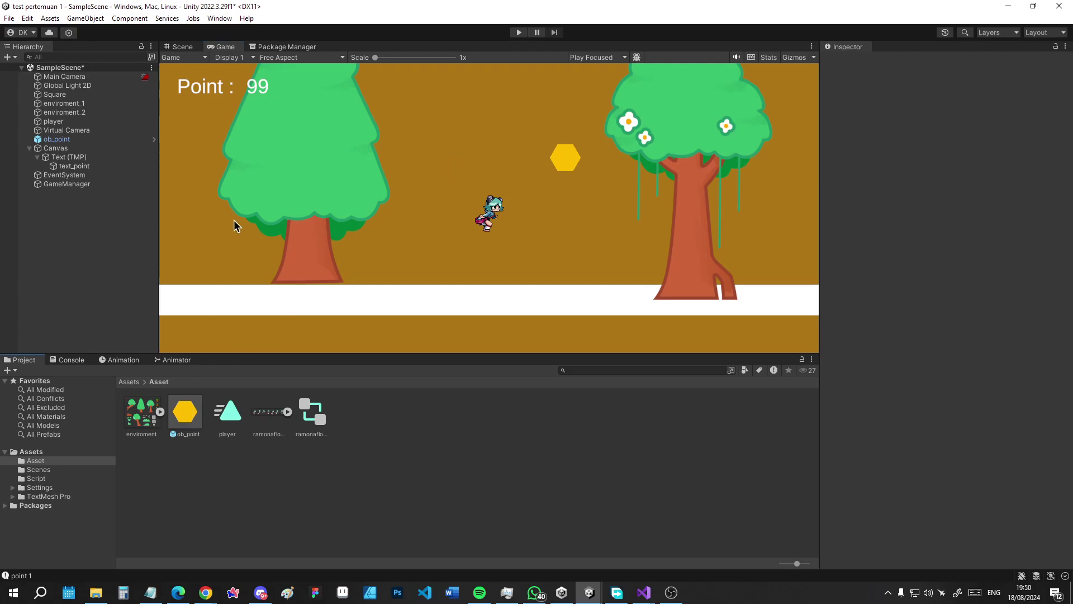
# - Switch to the Scene view and frame the player and main camera
pyautogui.click(182, 47)
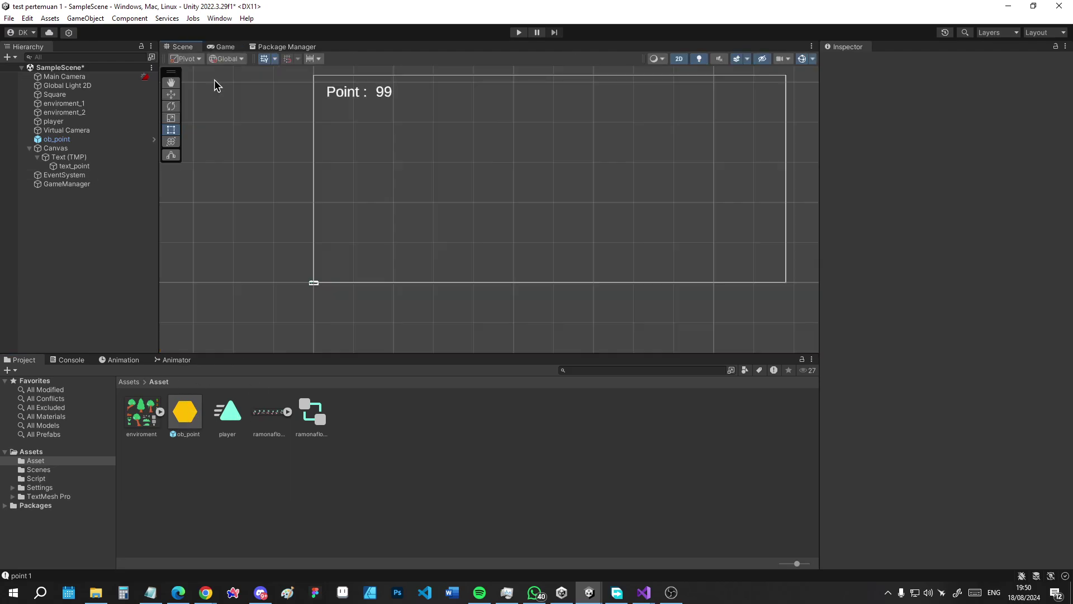
pyautogui.doubleClick(54, 122)
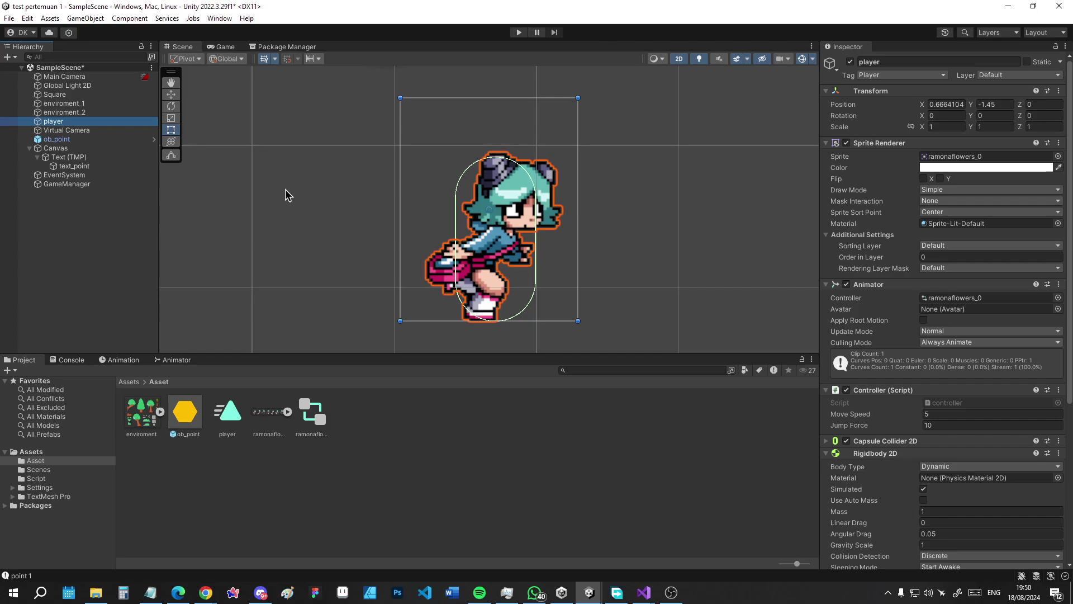
pyautogui.scroll(-1, 244, 274)
pyautogui.scroll(-2, 244, 273)
pyautogui.scroll(-2, 244, 274)
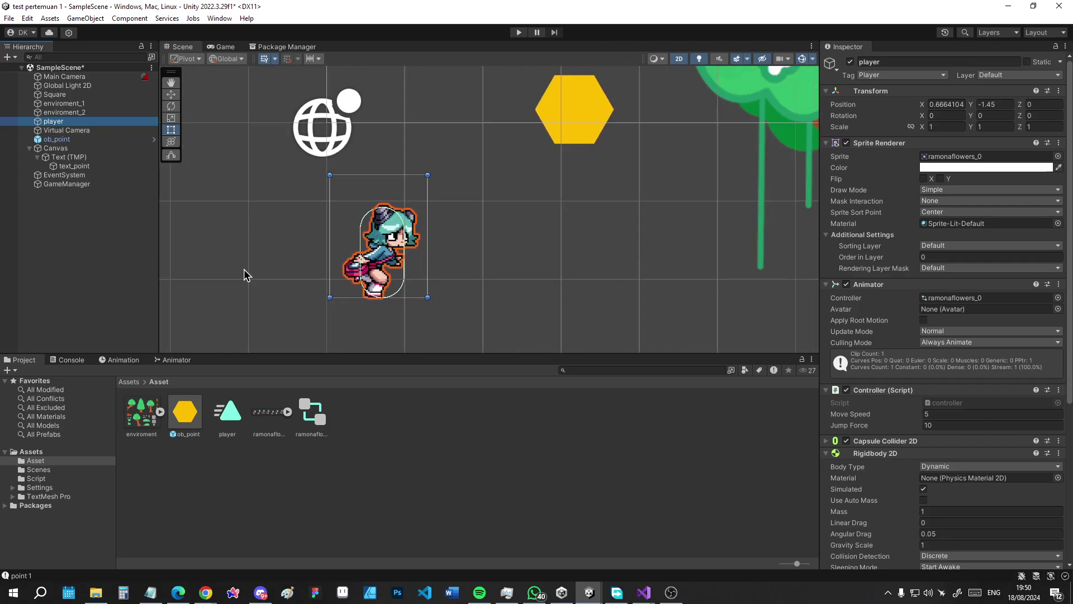
pyautogui.scroll(-2, 244, 274)
pyautogui.scroll(-2, 244, 269)
pyautogui.scroll(-1, 244, 269)
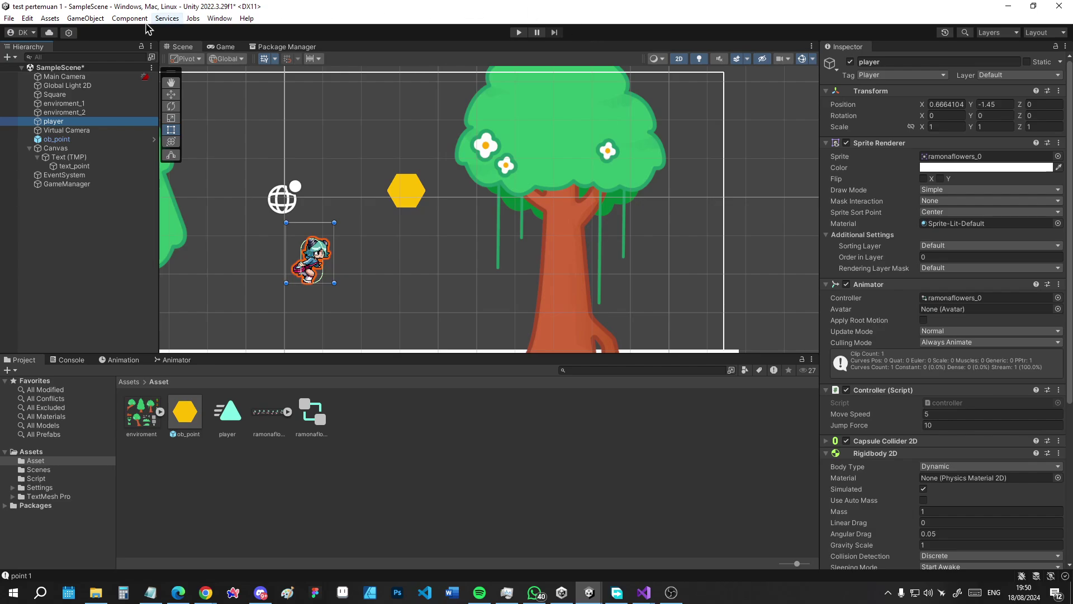
pyautogui.doubleClick(77, 78)
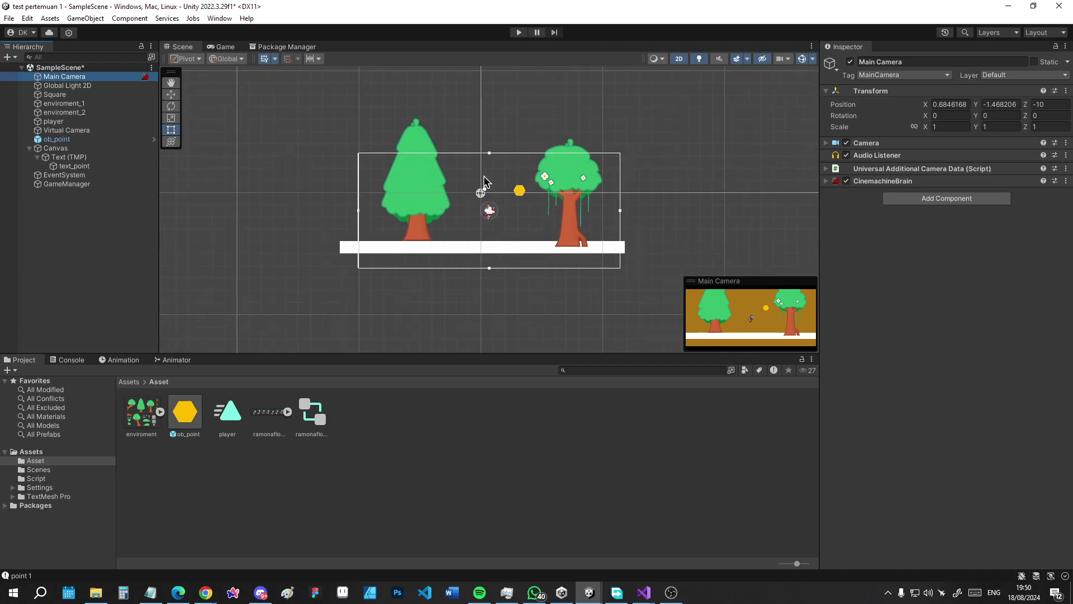
pyautogui.scroll(3, 484, 182)
pyautogui.scroll(2, 484, 182)
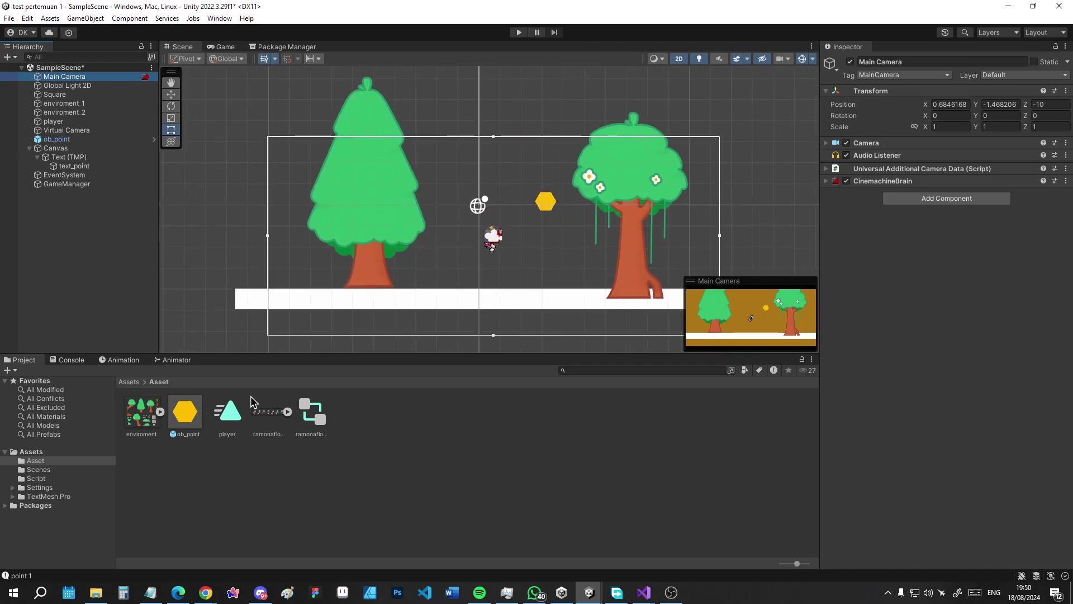
# - Select ob_point to confirm it is a prefab instance at position 3.17, 0.17
pyautogui.click(501, 80)
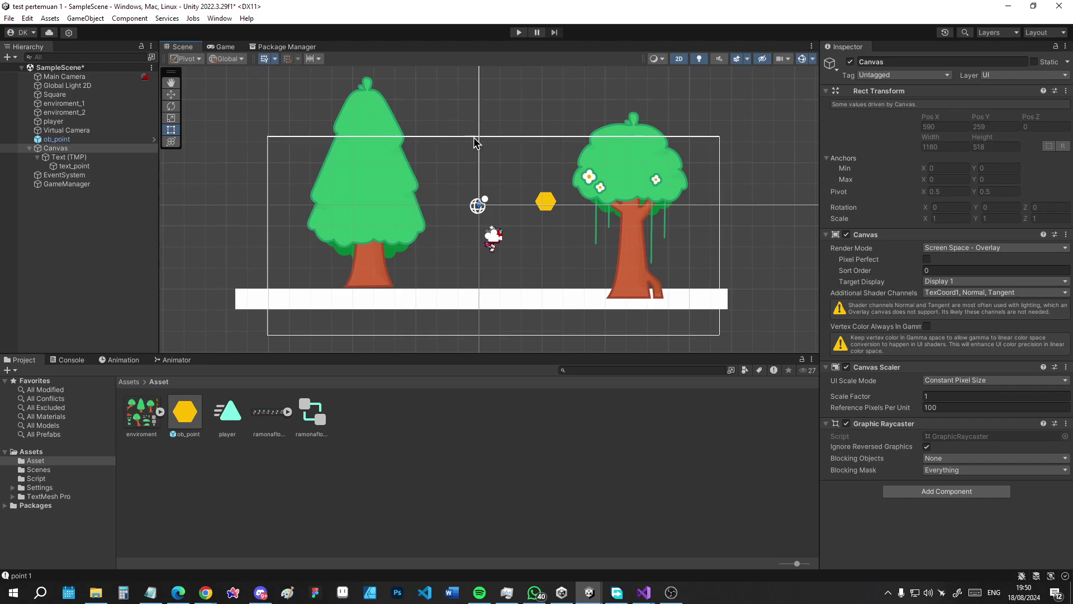
pyautogui.click(577, 452)
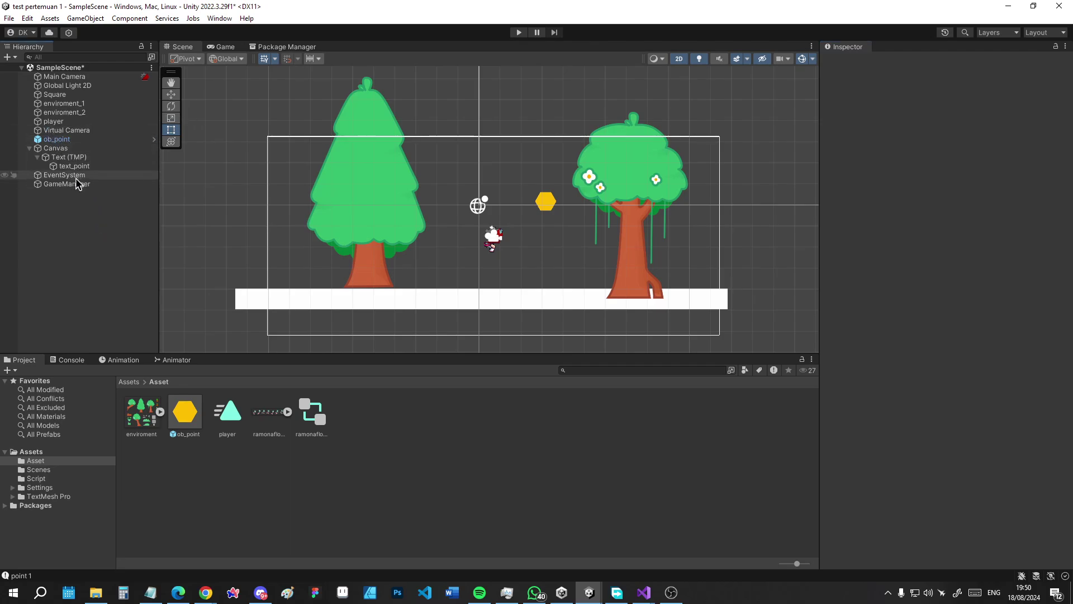
pyautogui.click(59, 140)
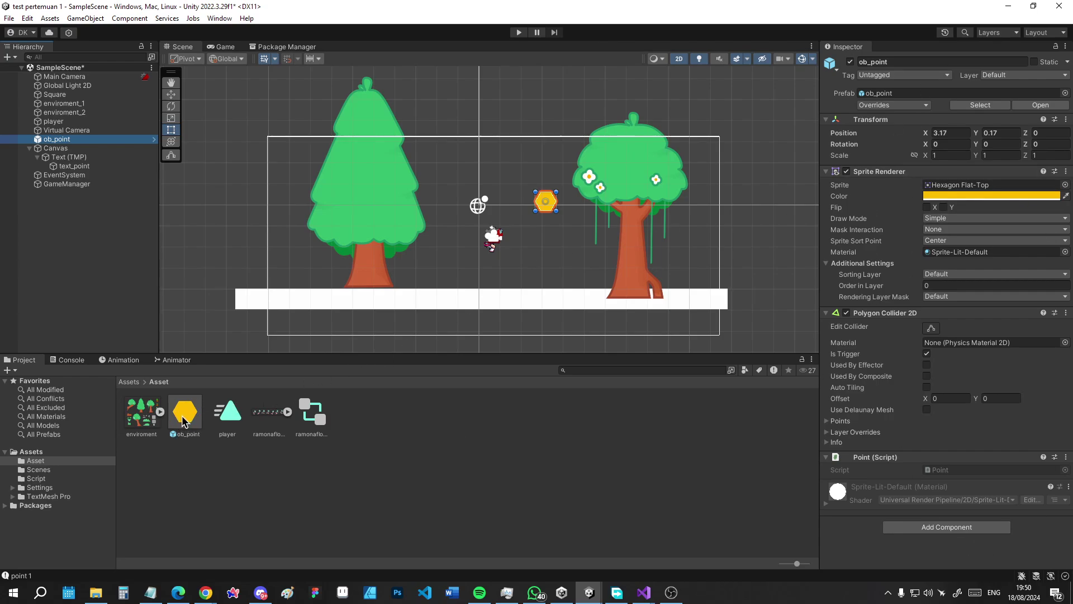
# - Place five ob_point copies around the trees and player, then start Play mode
pyautogui.moveTo(175, 429)
pyautogui.mouseDown()
pyautogui.moveTo(462, 175)
pyautogui.moveTo(570, 247)
pyautogui.moveTo(591, 239)
pyautogui.mouseUp()
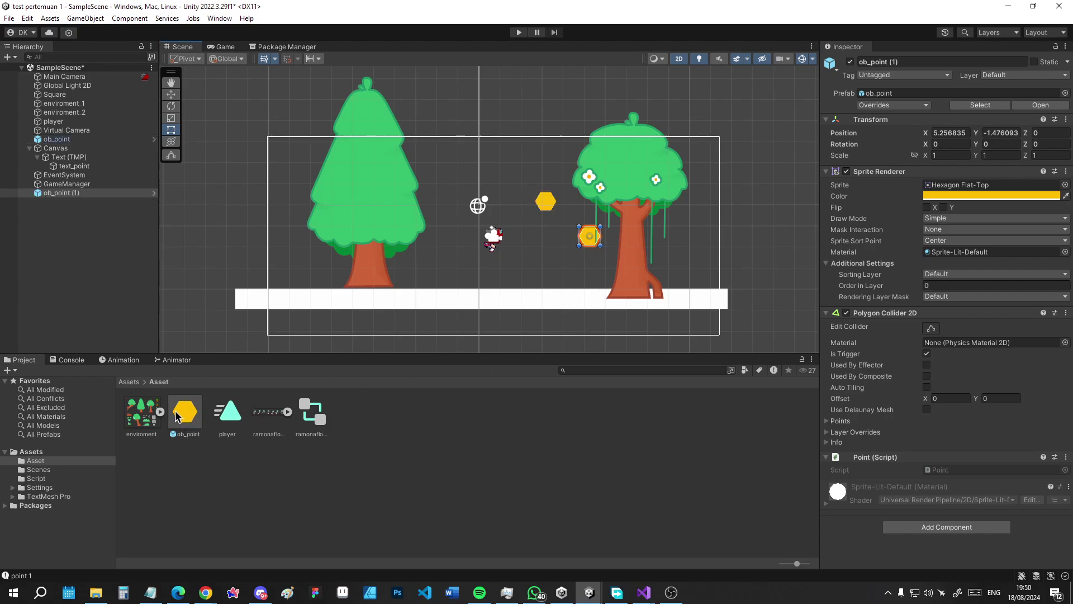
pyautogui.moveTo(175, 415); pyautogui.dragTo(440, 175)
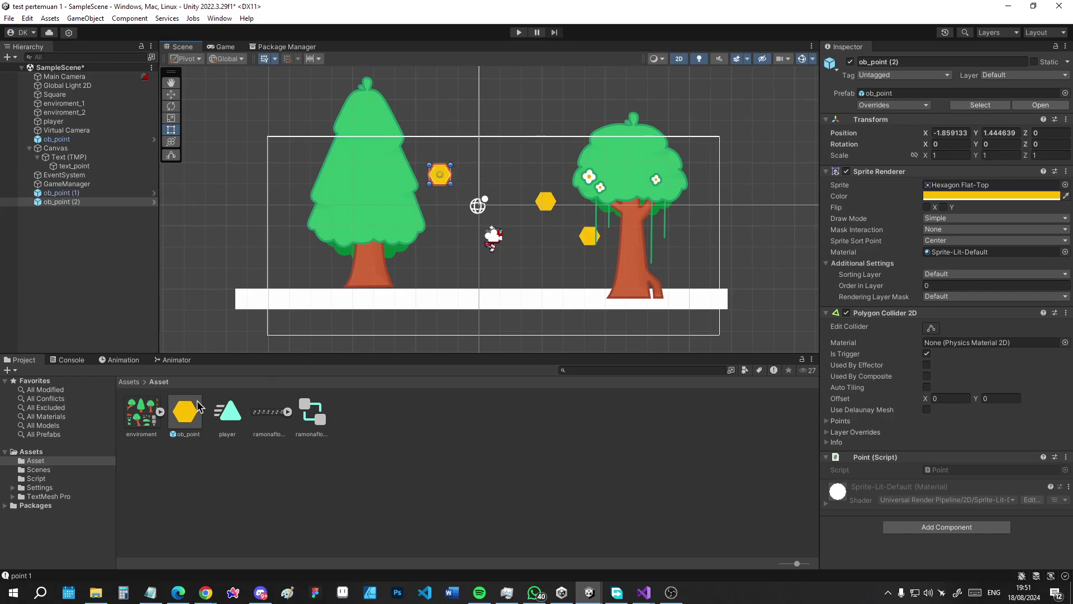
pyautogui.moveTo(198, 407); pyautogui.dragTo(309, 242)
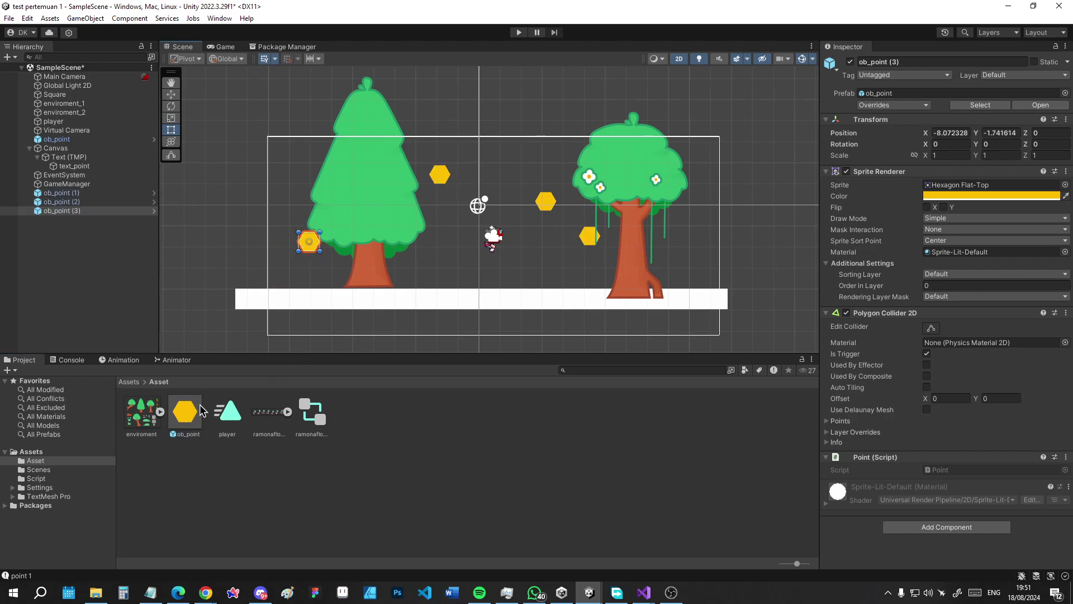
pyautogui.moveTo(201, 411); pyautogui.dragTo(707, 237)
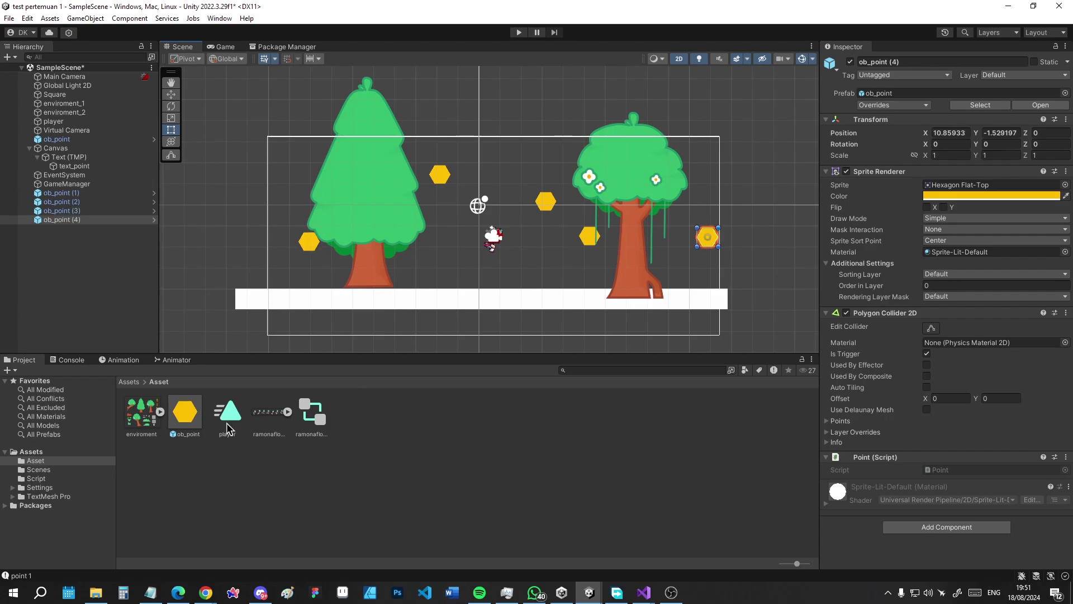
pyautogui.moveTo(190, 416); pyautogui.dragTo(455, 237)
pyautogui.click(508, 105)
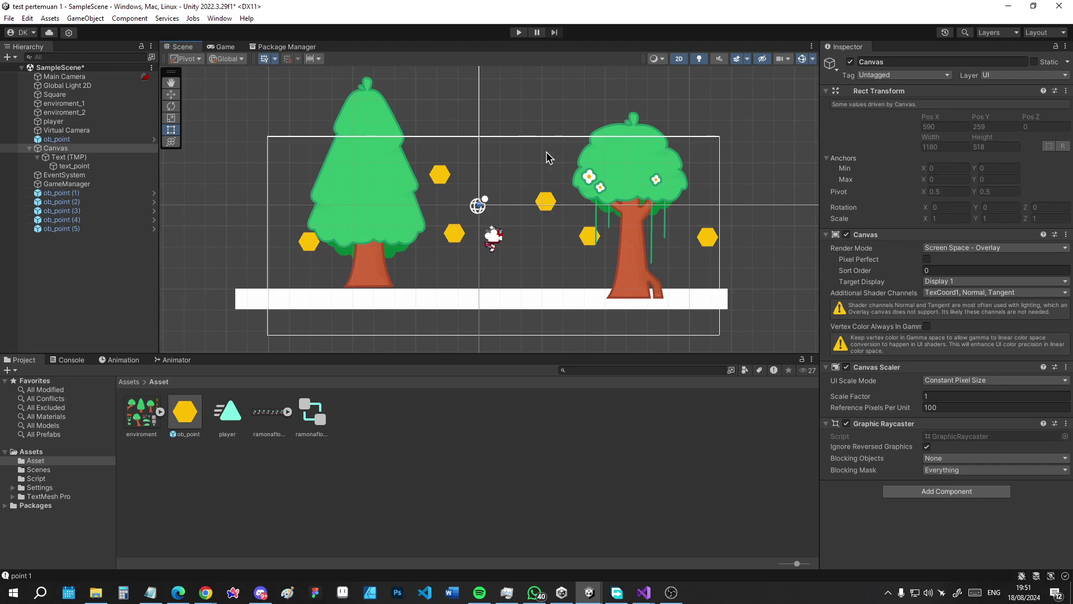
pyautogui.click(518, 32)
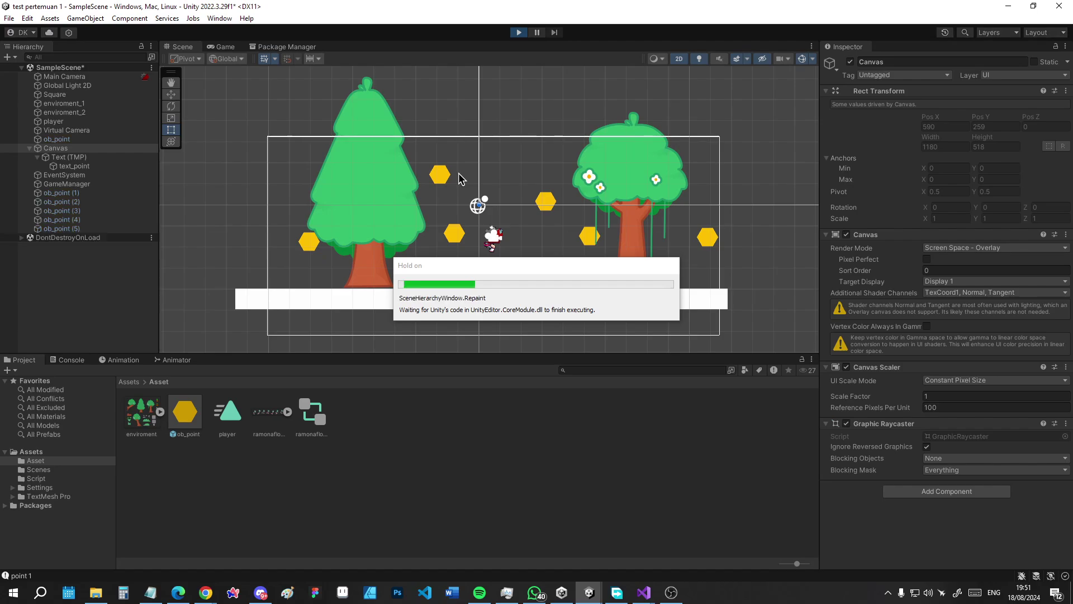
# - Run and jump the character into all six hexagons for "Point : 6", then stop Play mode
pyautogui.press('Left')
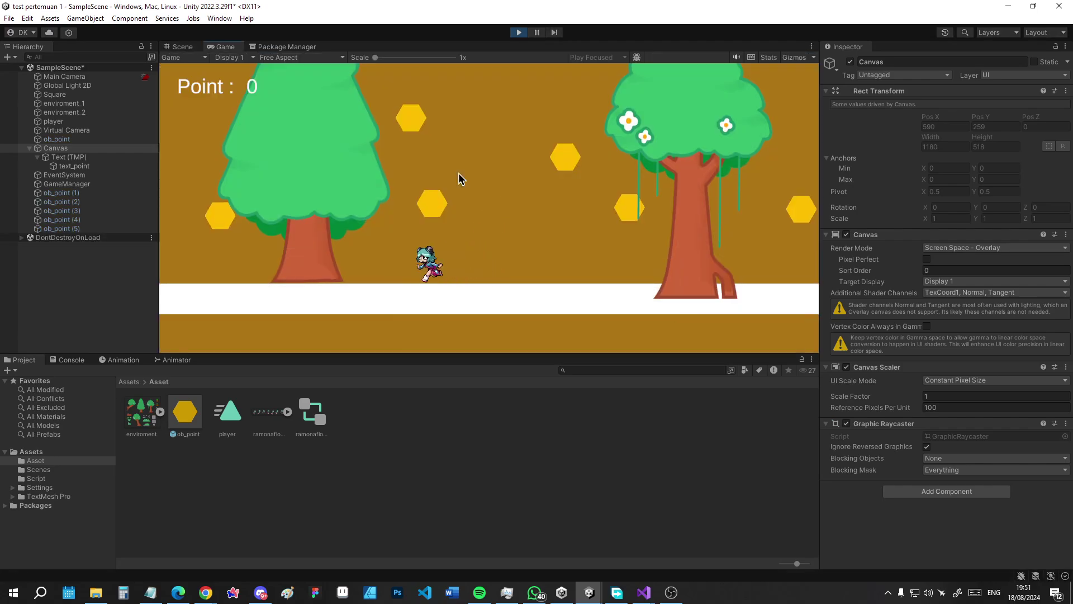
pyautogui.press('Left')
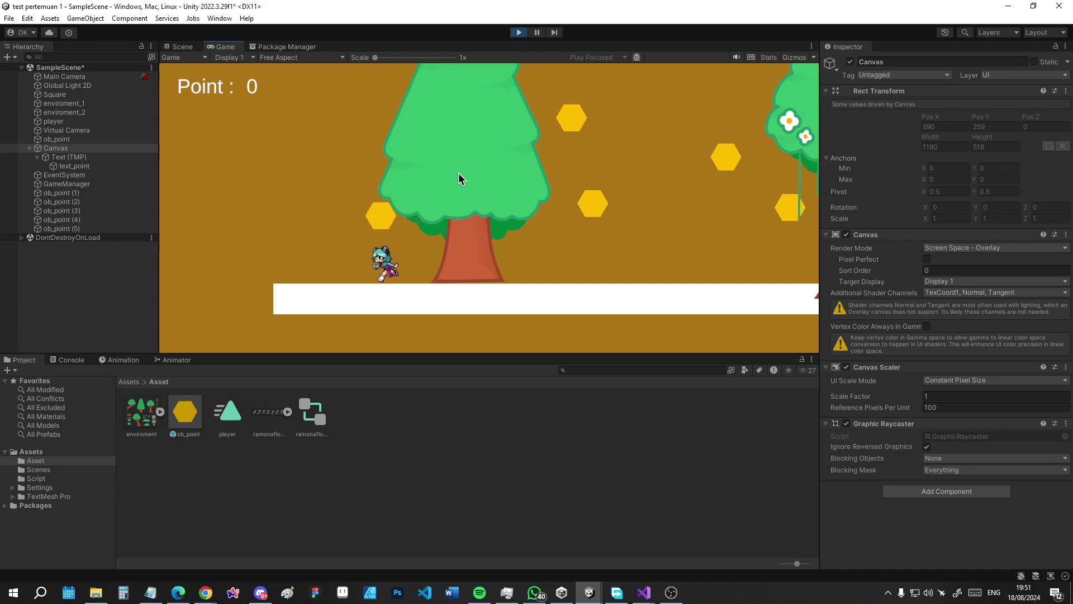
pyautogui.press('space')
pyautogui.press('Right')
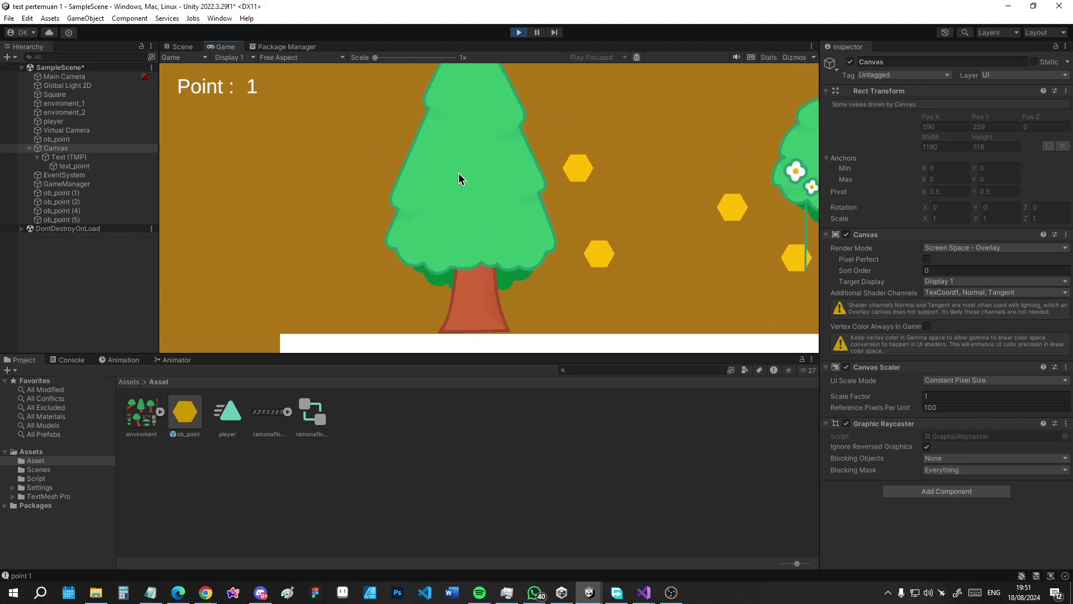
pyautogui.press('Right')
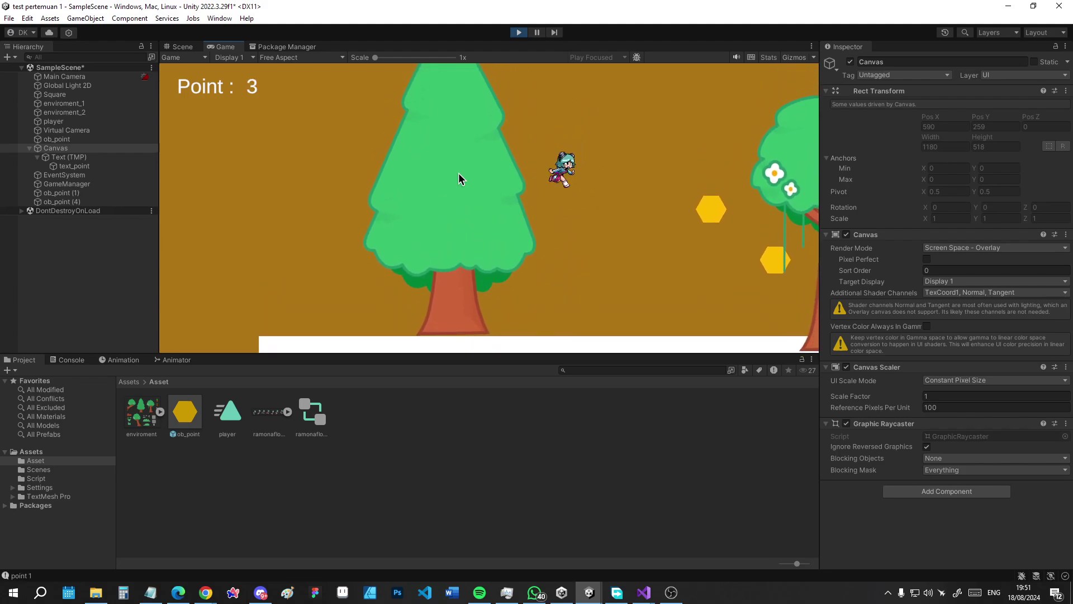
pyautogui.press('Right')
pyautogui.press('space')
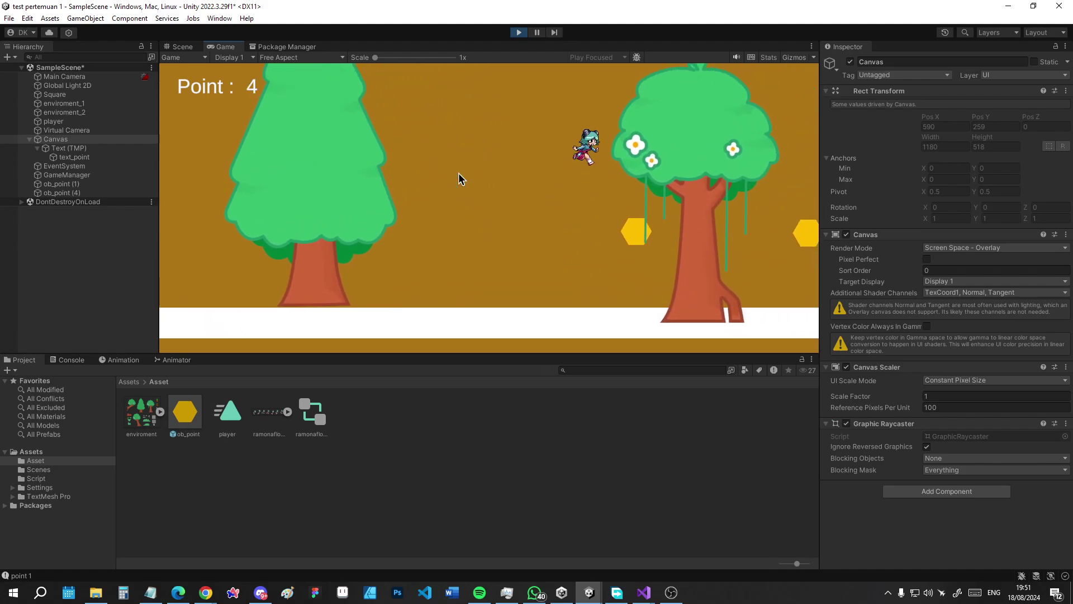
pyautogui.press('Right')
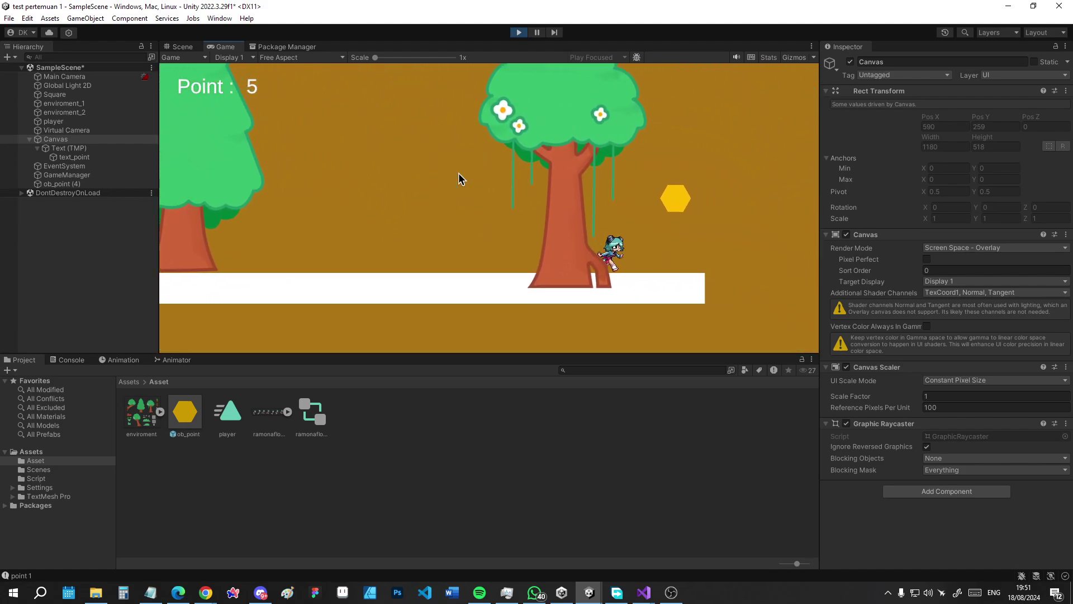
pyautogui.press('space')
pyautogui.press('Left')
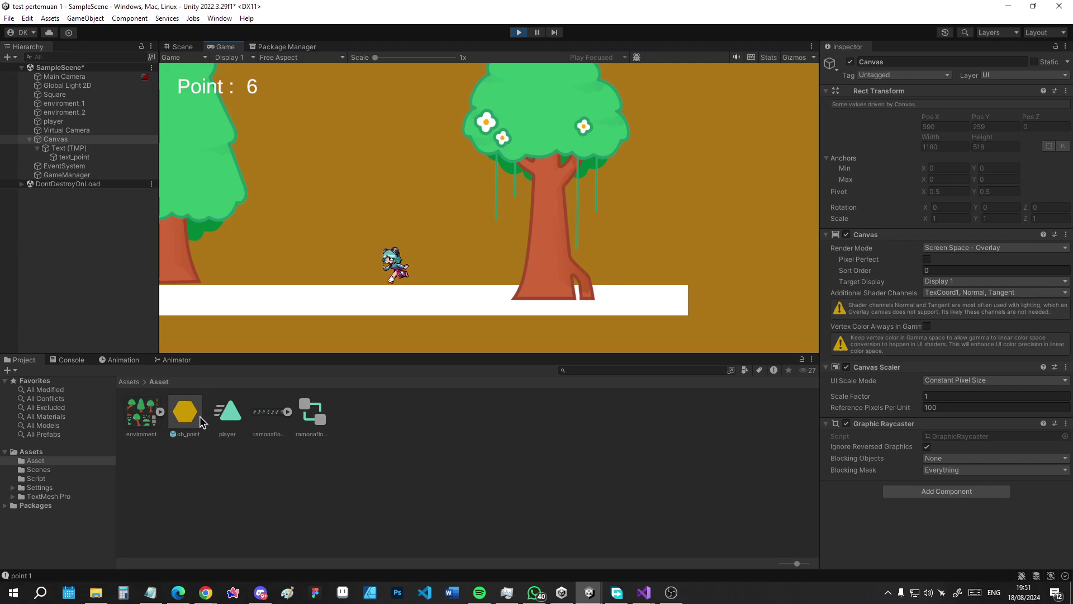
pyautogui.click(519, 34)
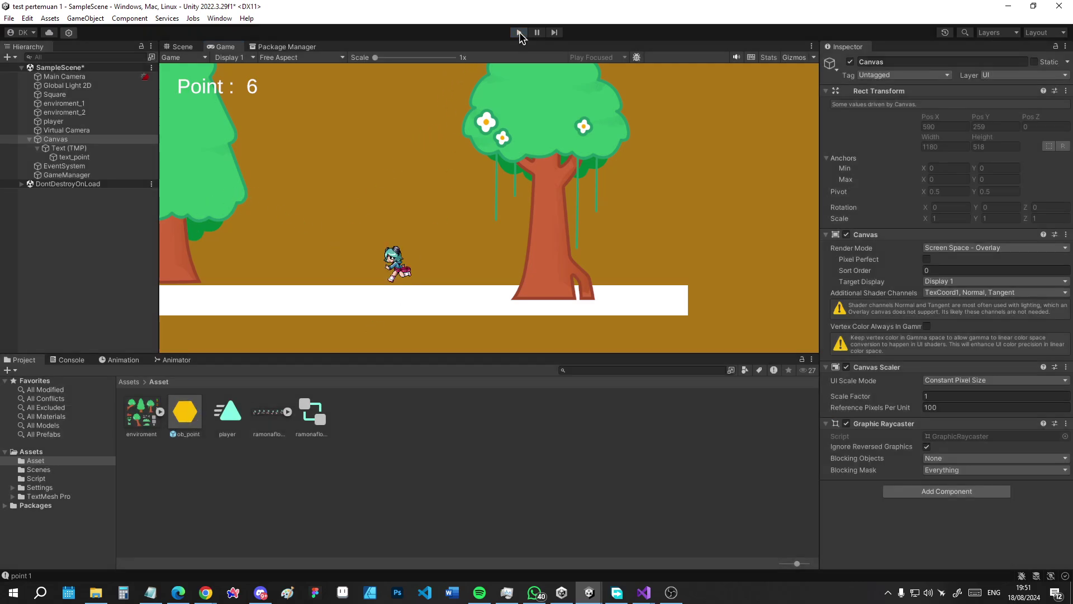